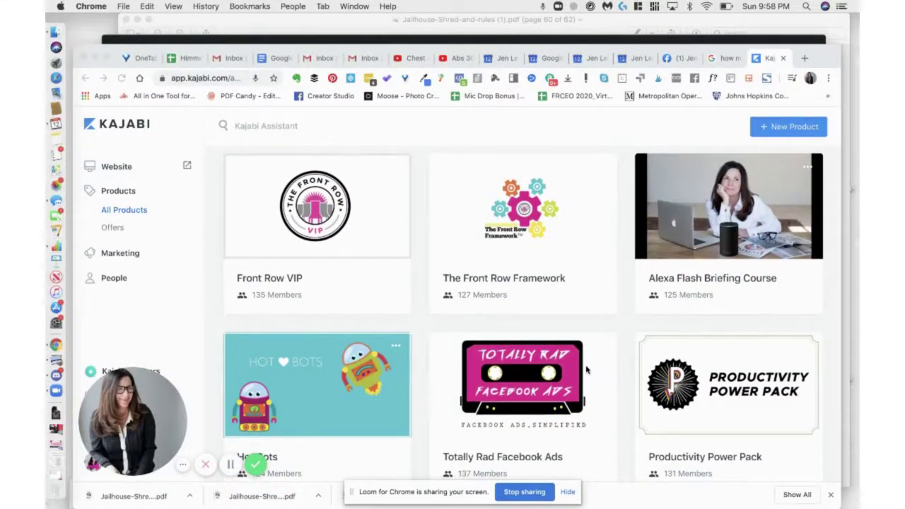
# - Scroll through the Kajabi products page and focus the browser window
pyautogui.scroll(-2, 586, 369)
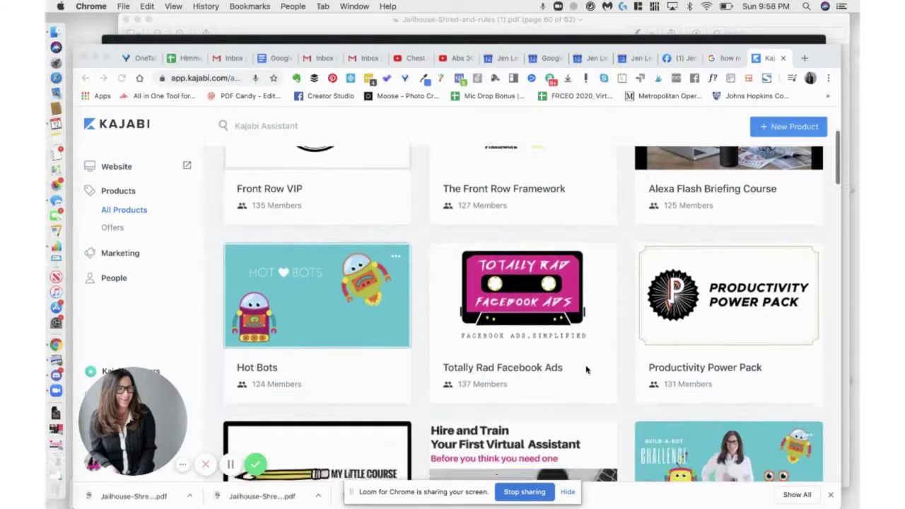
pyautogui.scroll(-5, 586, 369)
pyautogui.scroll(-1, 586, 369)
pyautogui.scroll(-5, 586, 369)
pyautogui.scroll(-5, 585, 368)
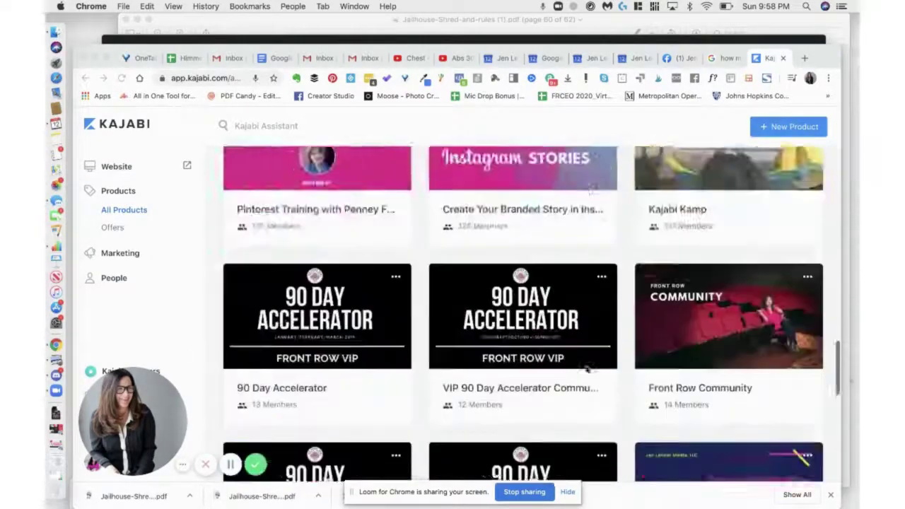
pyautogui.scroll(-5, 586, 369)
pyautogui.scroll(-5, 586, 369)
pyautogui.scroll(-3, 586, 369)
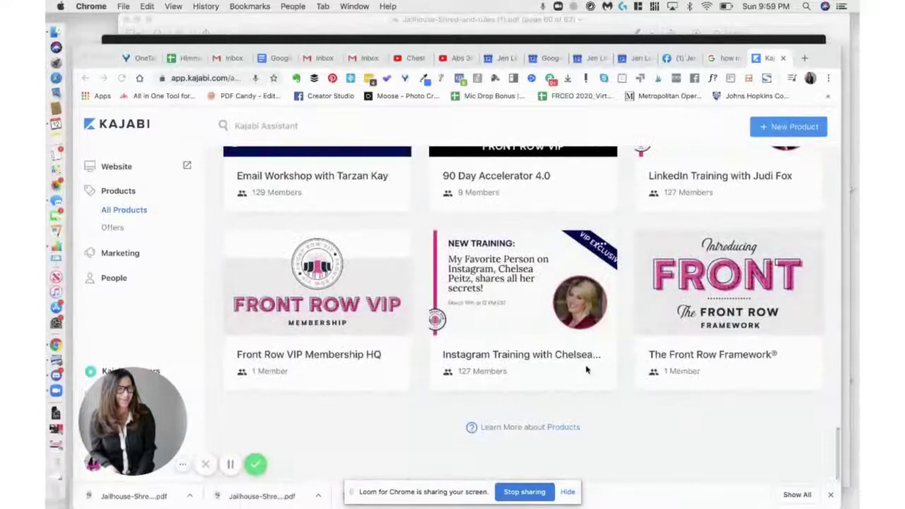
pyautogui.scroll(5, 586, 369)
pyautogui.scroll(1, 585, 369)
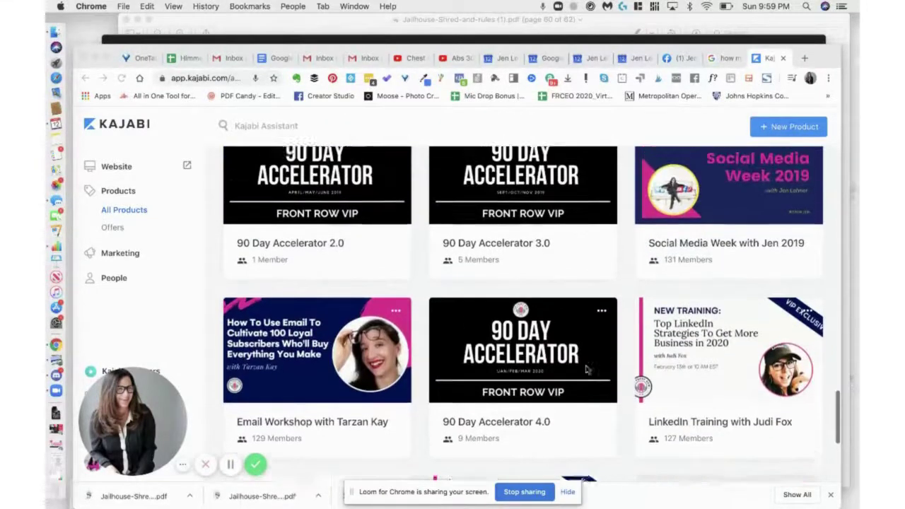
pyautogui.scroll(3, 586, 368)
pyautogui.scroll(2, 586, 369)
pyautogui.scroll(1, 586, 369)
pyautogui.scroll(1, 586, 369)
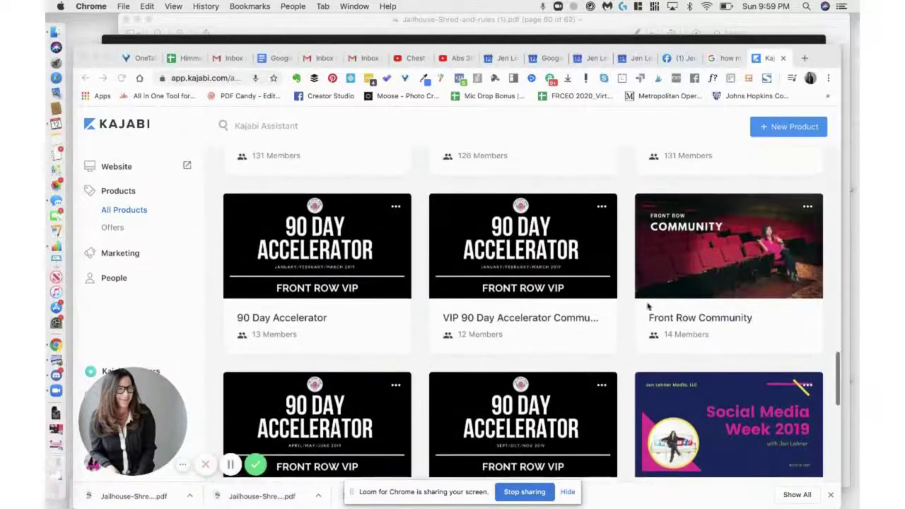
pyautogui.click(717, 264)
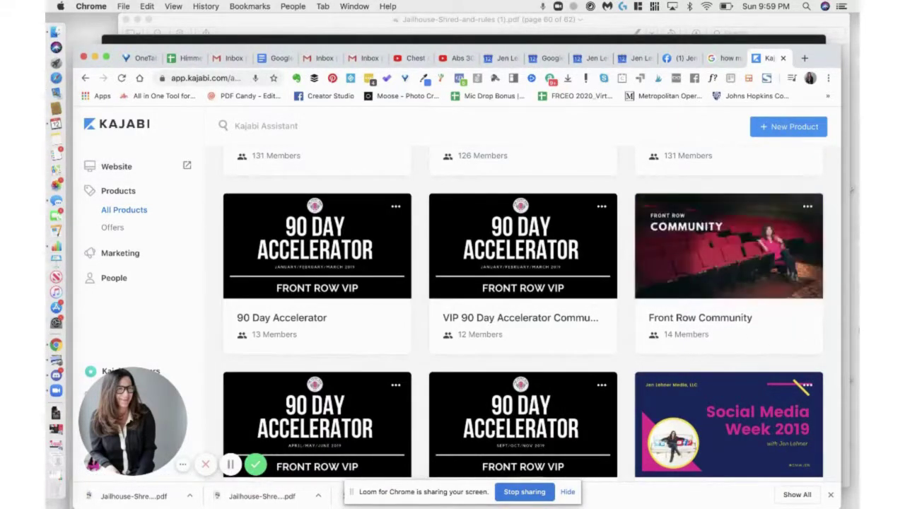
# - Open Front Row Community, check its Topics list and dismiss the Add Topic link menu
pyautogui.click(776, 266)
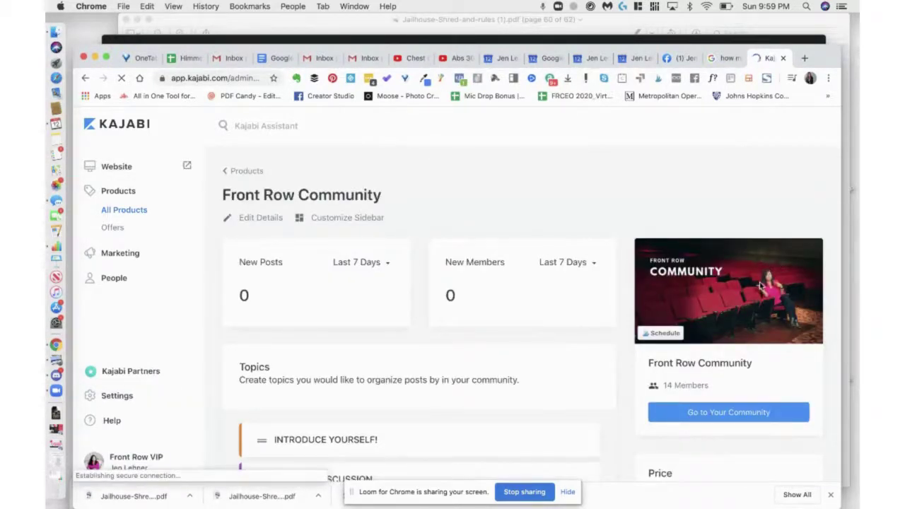
pyautogui.scroll(-5, 760, 286)
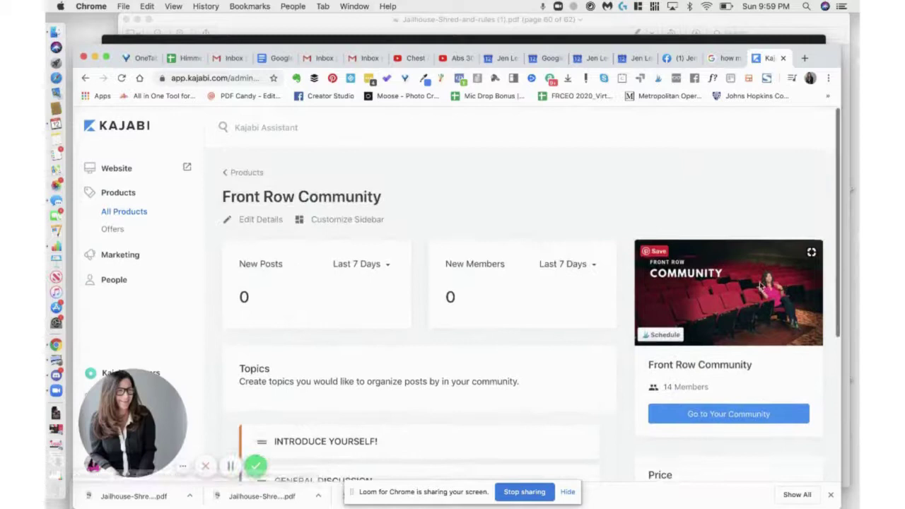
pyautogui.scroll(-5, 760, 285)
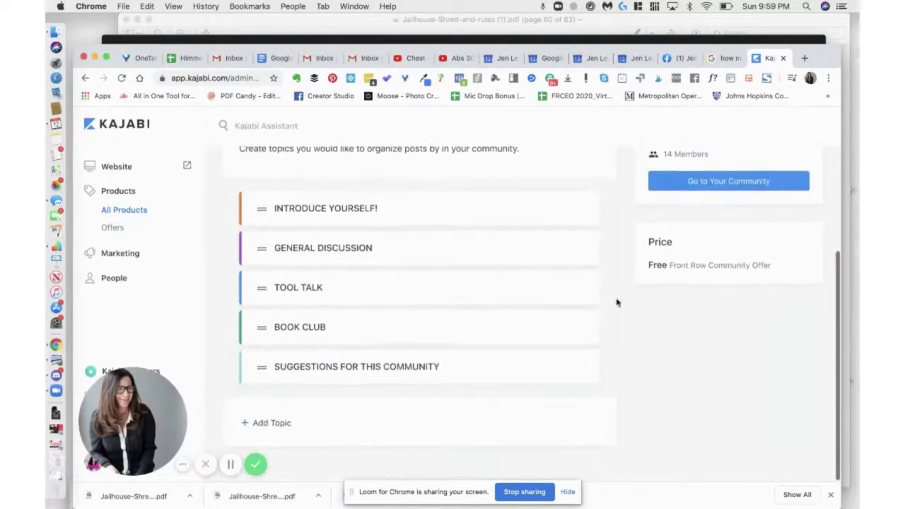
pyautogui.rightClick(275, 425)
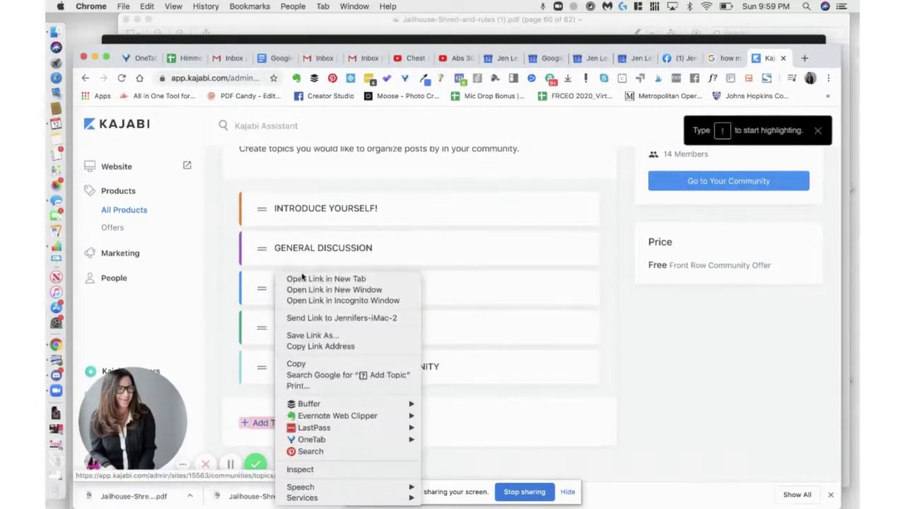
pyautogui.click(821, 135)
pyautogui.scroll(2, 518, 291)
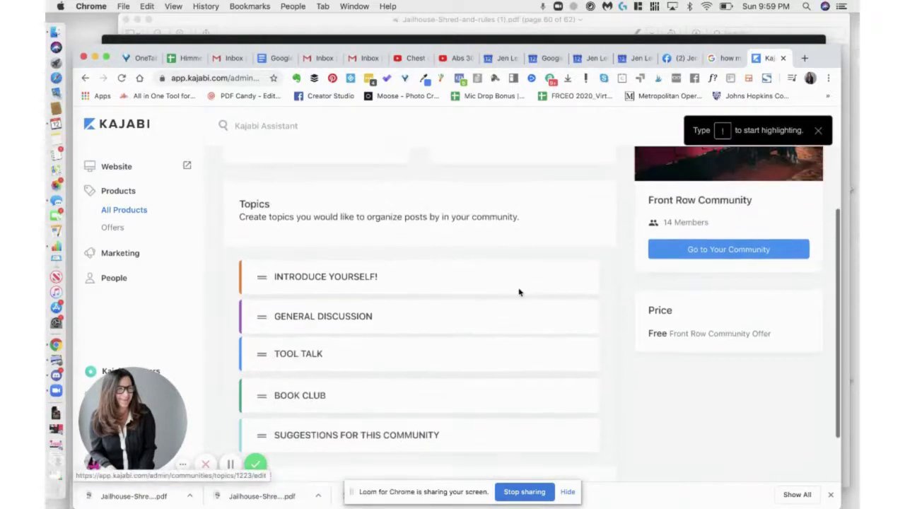
pyautogui.scroll(2, 518, 291)
pyautogui.scroll(3, 519, 290)
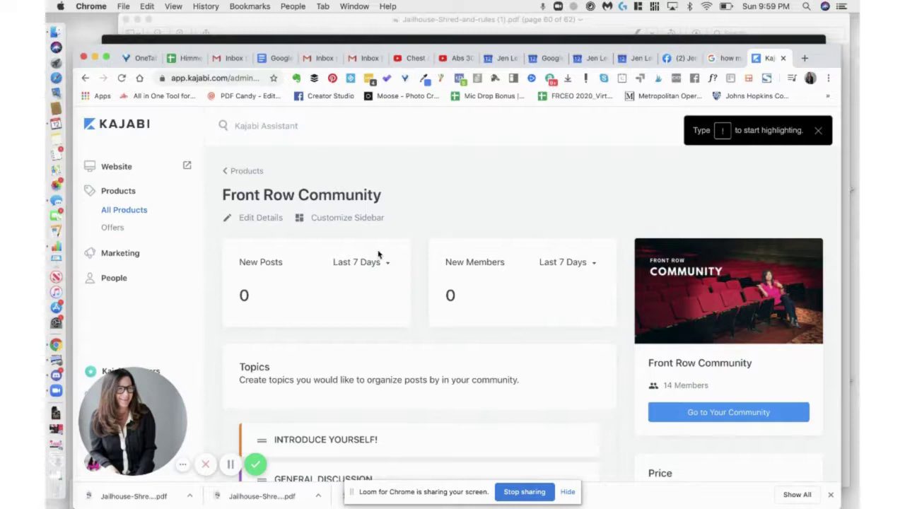
pyautogui.scroll(-3, 382, 255)
# - Open the member view and review topics from Introduce Yourself to Suggestions for This Community
pyautogui.click(698, 321)
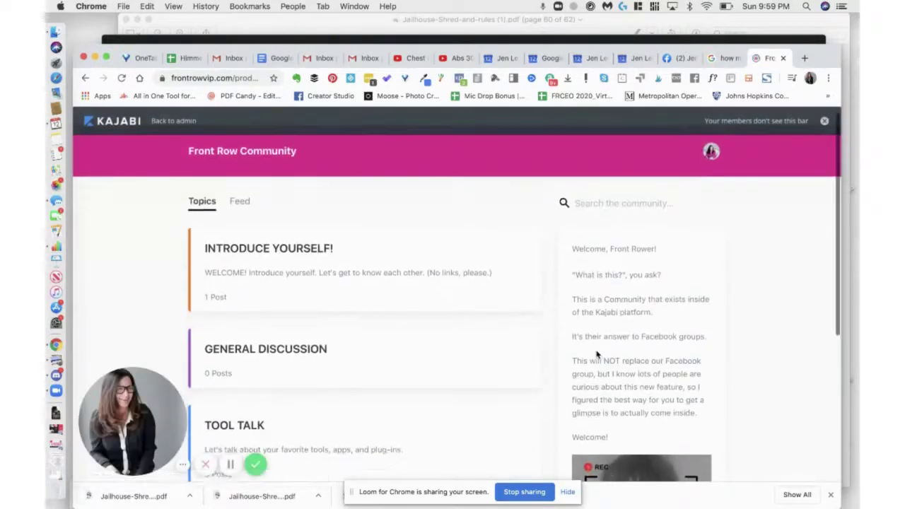
pyautogui.scroll(-1, 596, 353)
pyautogui.scroll(2, 595, 354)
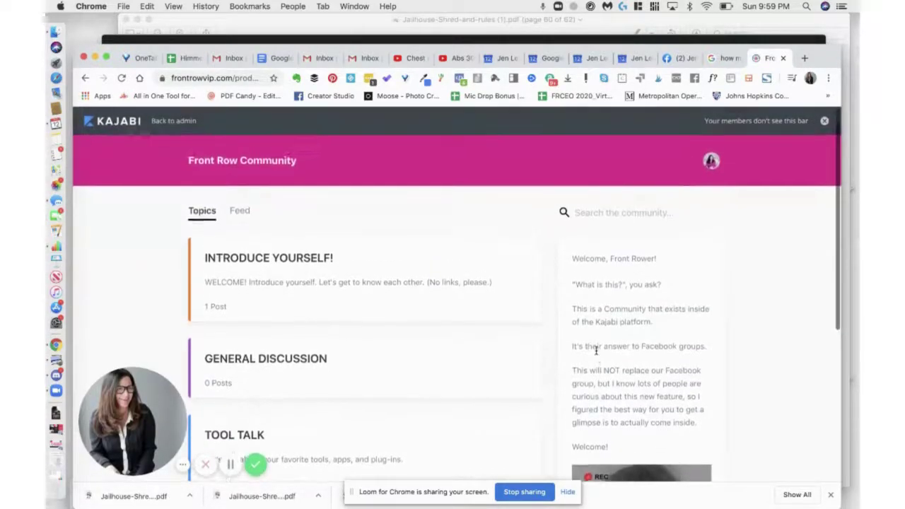
pyautogui.scroll(-3, 595, 346)
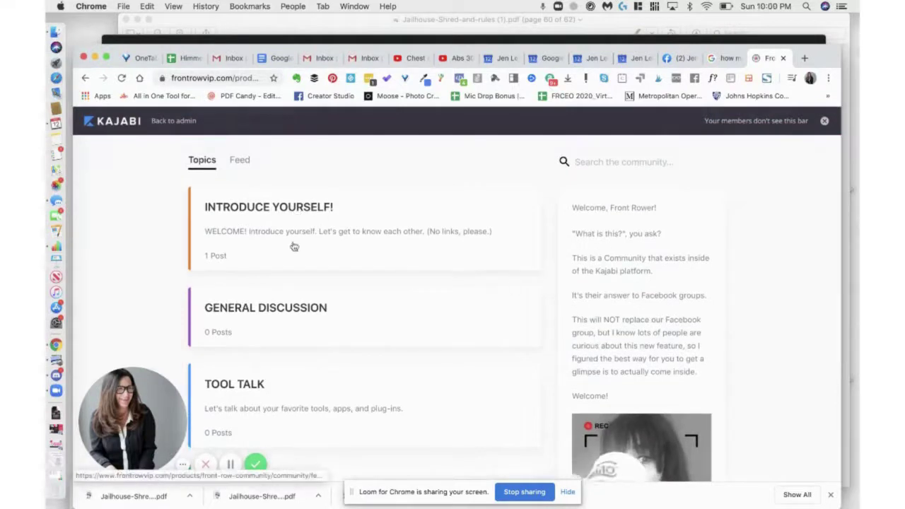
pyautogui.scroll(-1, 294, 265)
pyautogui.scroll(-2, 293, 286)
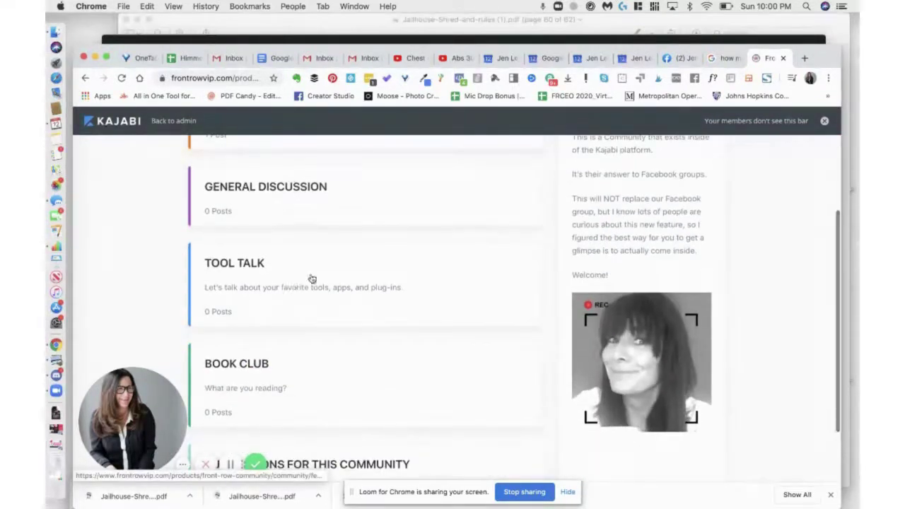
pyautogui.scroll(-2, 293, 293)
pyautogui.scroll(-1, 291, 304)
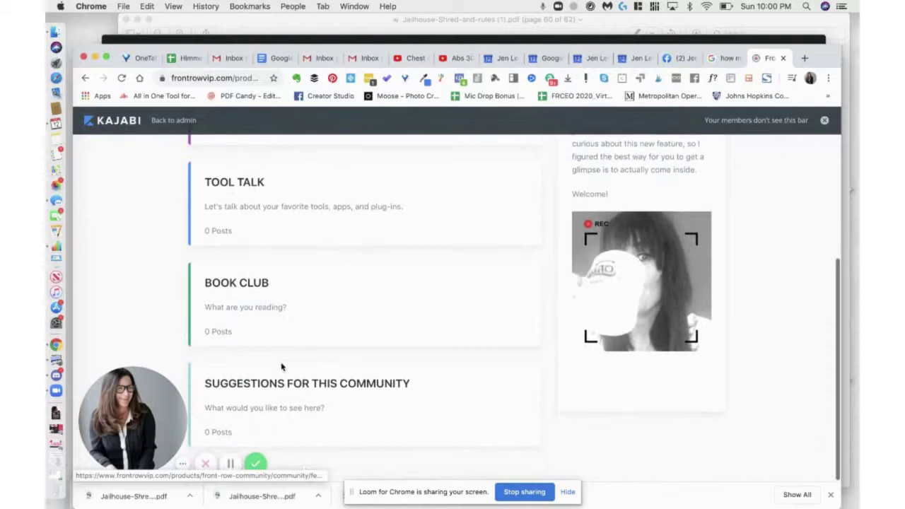
pyautogui.scroll(2, 418, 268)
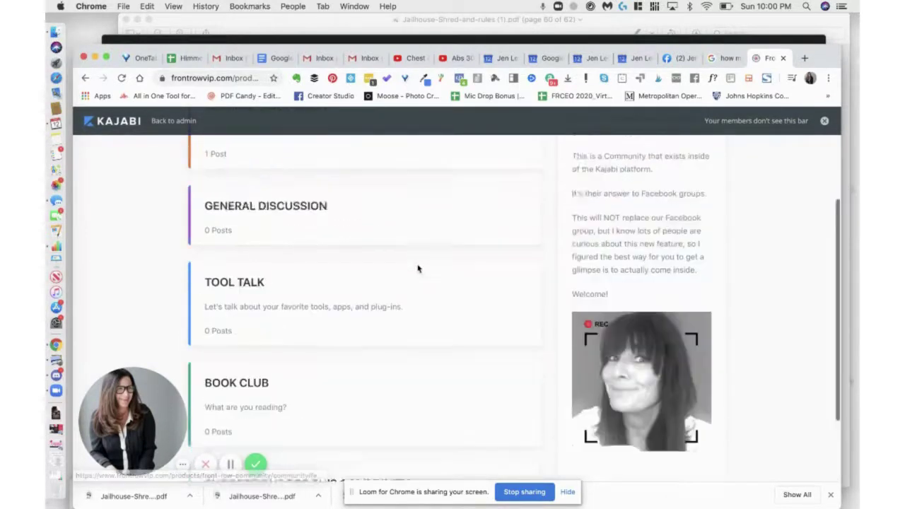
pyautogui.scroll(5, 418, 269)
pyautogui.scroll(-3, 495, 297)
pyautogui.scroll(-4, 650, 366)
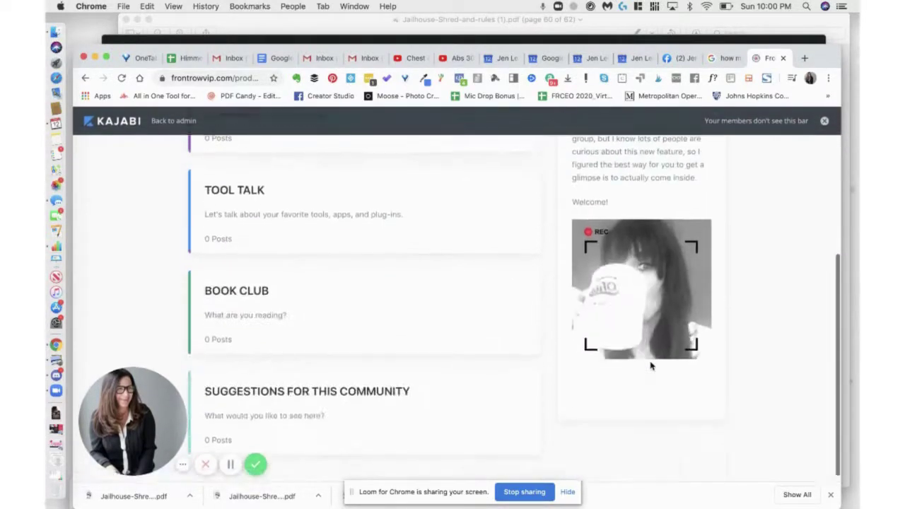
pyautogui.scroll(1, 647, 311)
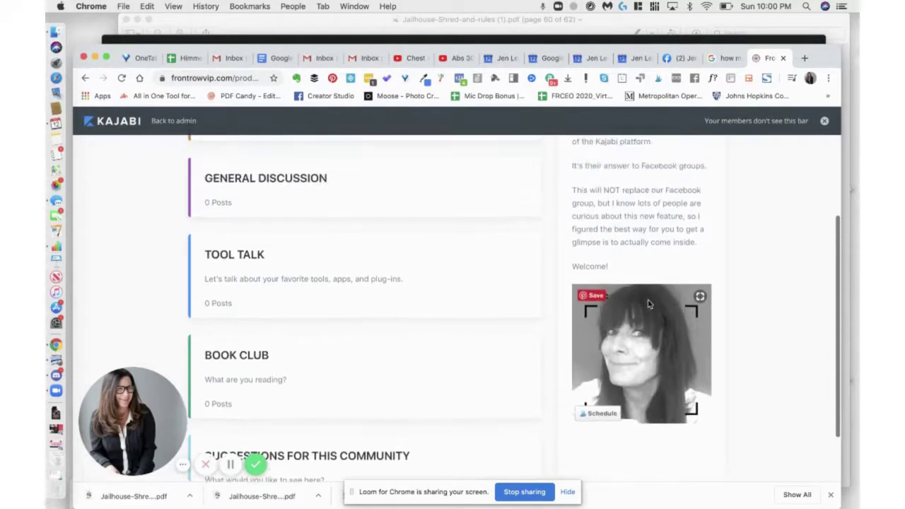
pyautogui.scroll(3, 643, 340)
pyautogui.scroll(2, 640, 318)
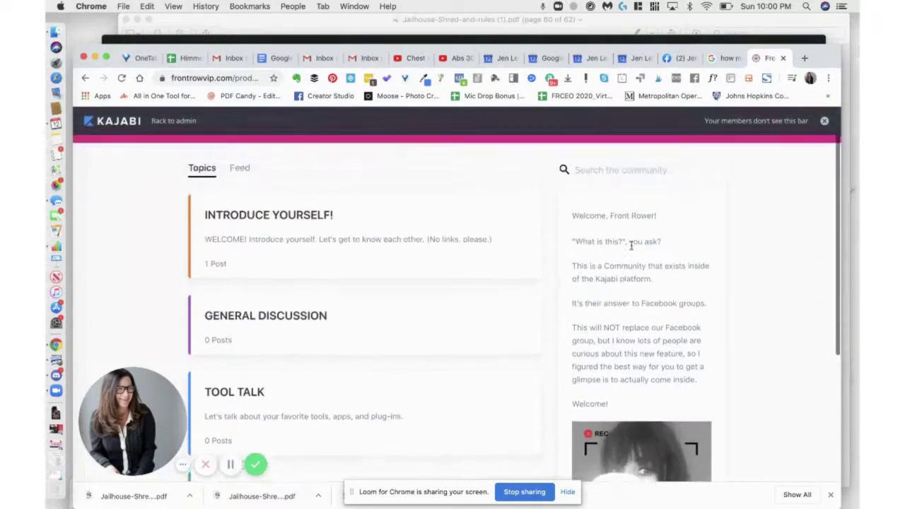
pyautogui.scroll(2, 636, 289)
pyautogui.scroll(-1, 636, 285)
pyautogui.scroll(-5, 650, 297)
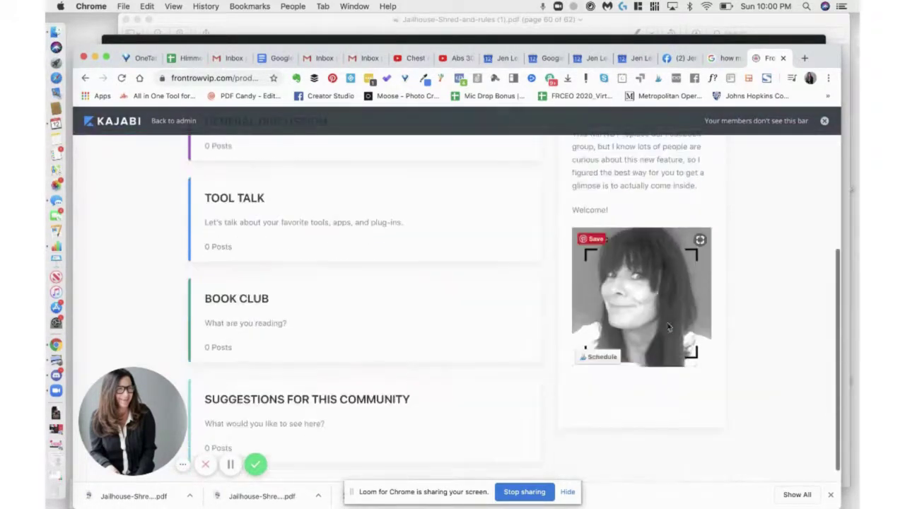
pyautogui.scroll(2, 664, 309)
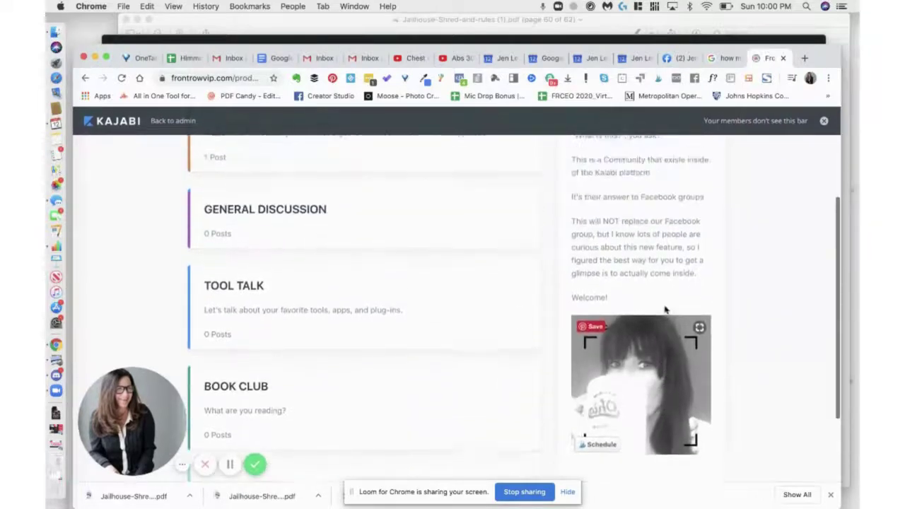
pyautogui.scroll(4, 664, 308)
pyautogui.scroll(-3, 278, 368)
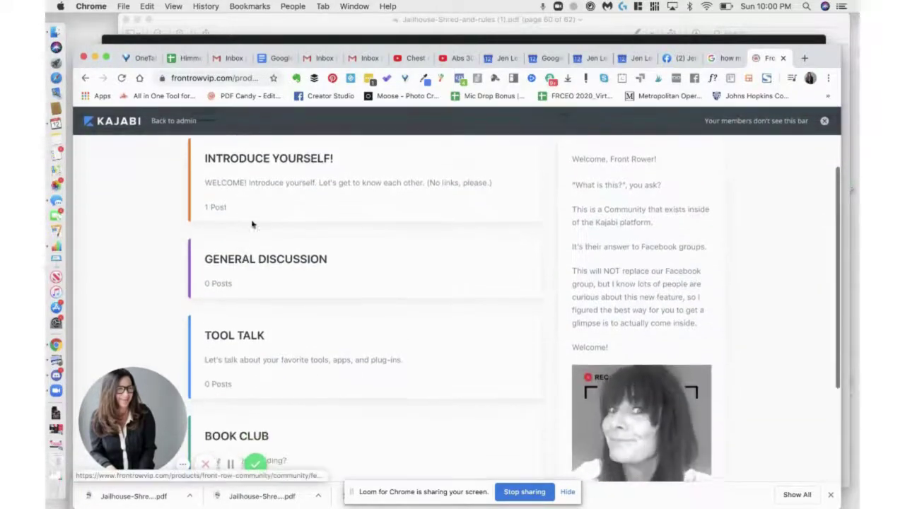
pyautogui.scroll(-4, 280, 368)
pyautogui.scroll(5, 272, 333)
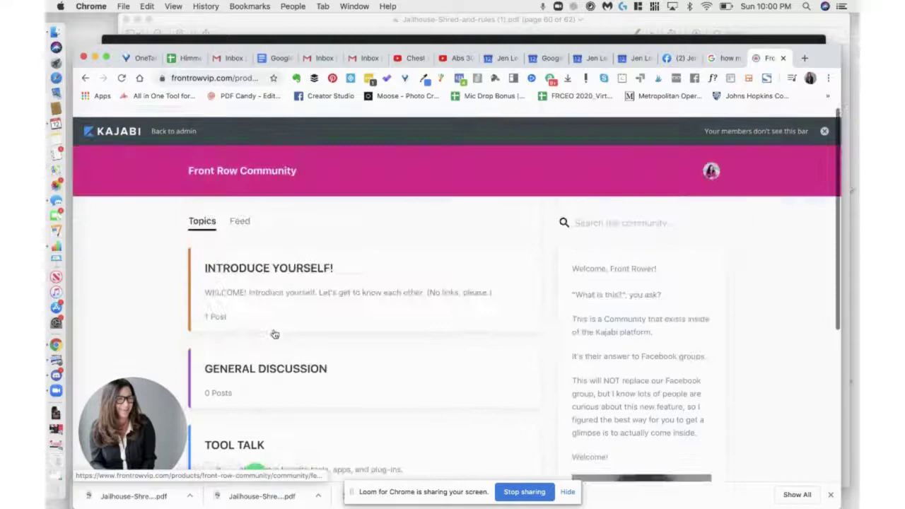
# - Read through the member introduction posts in the community Feed
pyautogui.click(241, 213)
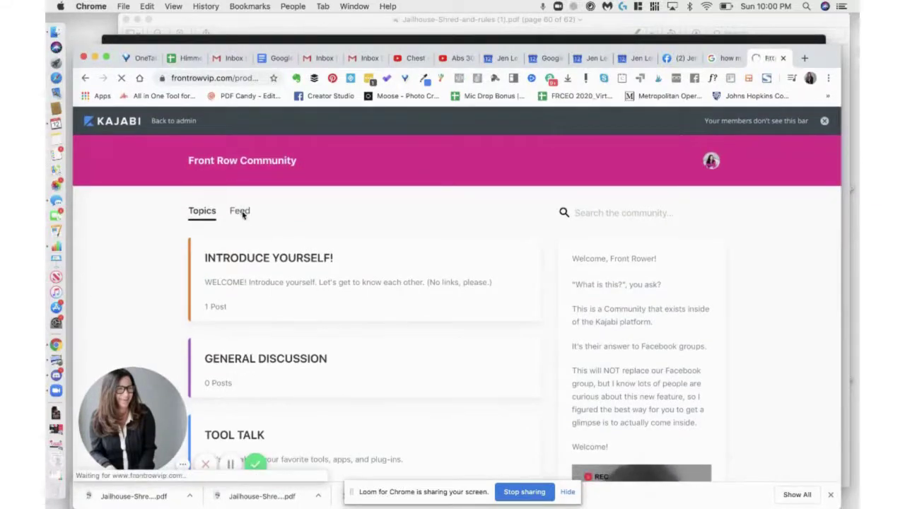
pyautogui.scroll(-5, 263, 281)
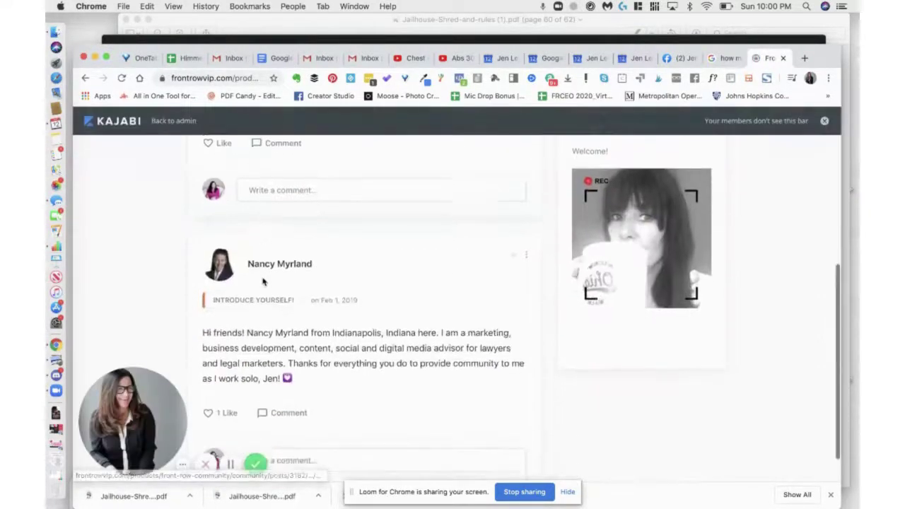
pyautogui.scroll(5, 262, 281)
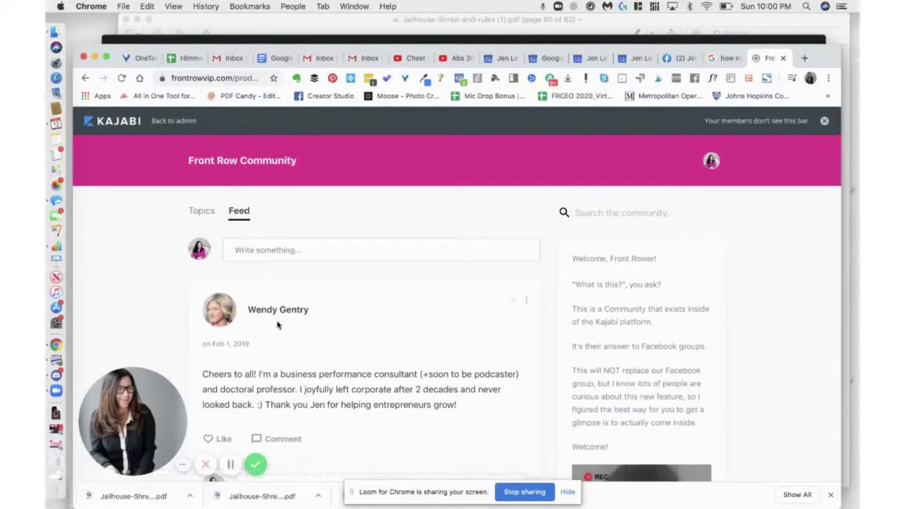
pyautogui.scroll(-2, 278, 324)
pyautogui.scroll(-4, 278, 324)
pyautogui.scroll(-3, 277, 323)
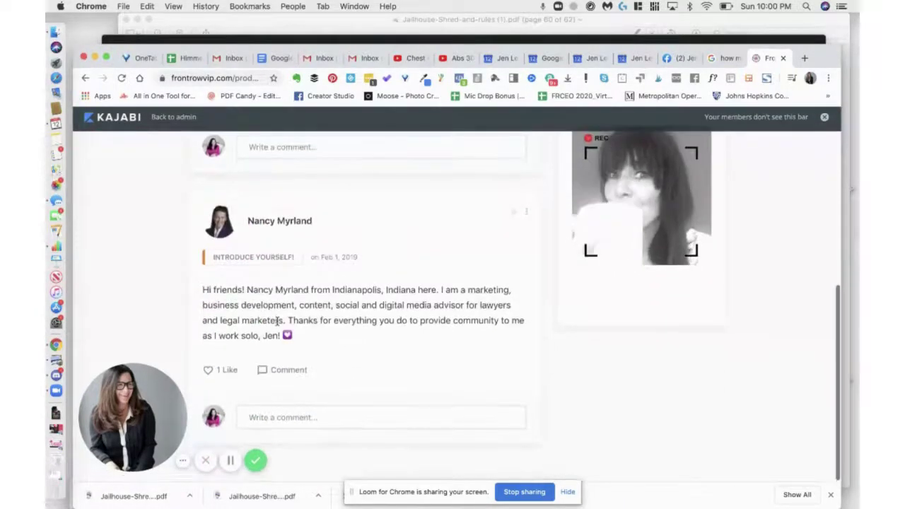
pyautogui.scroll(5, 277, 322)
pyautogui.scroll(5, 277, 322)
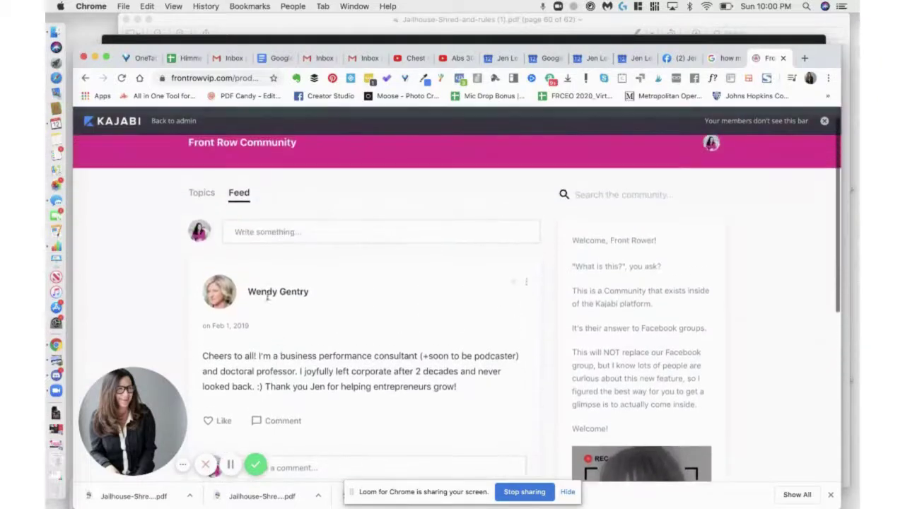
# - Return to the Topics tab and scroll through the topic cards
pyautogui.click(205, 195)
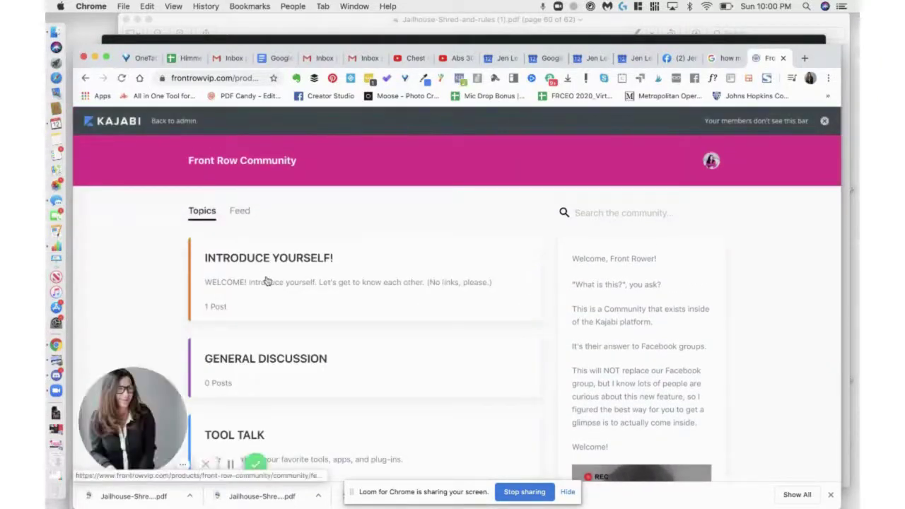
pyautogui.scroll(-3, 267, 281)
pyautogui.scroll(-5, 268, 282)
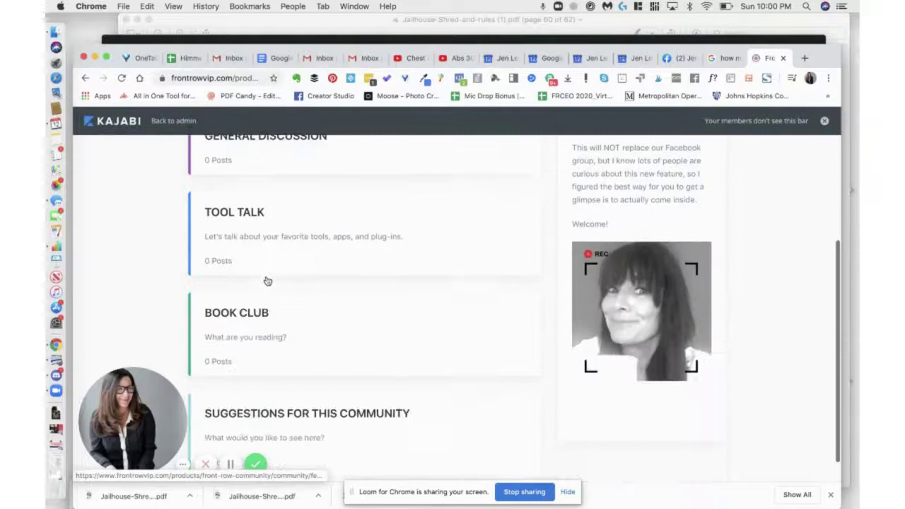
pyautogui.scroll(5, 267, 281)
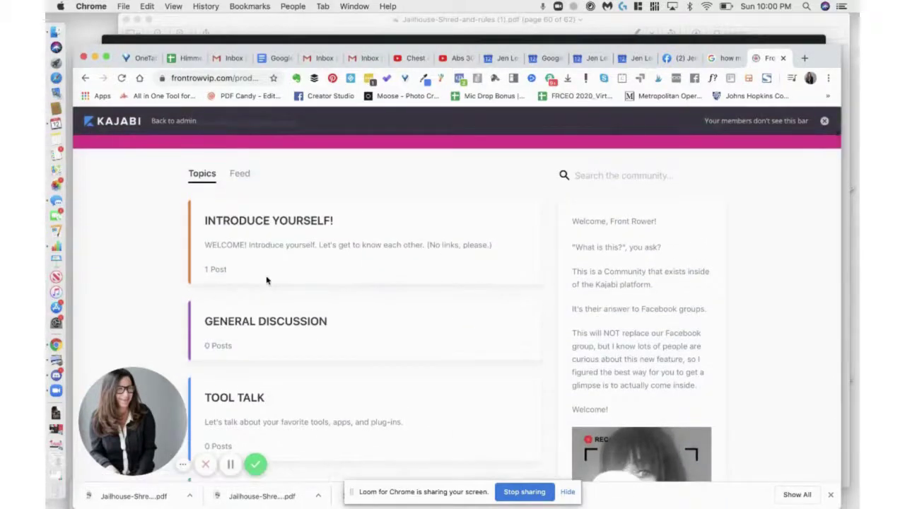
pyautogui.scroll(1, 267, 282)
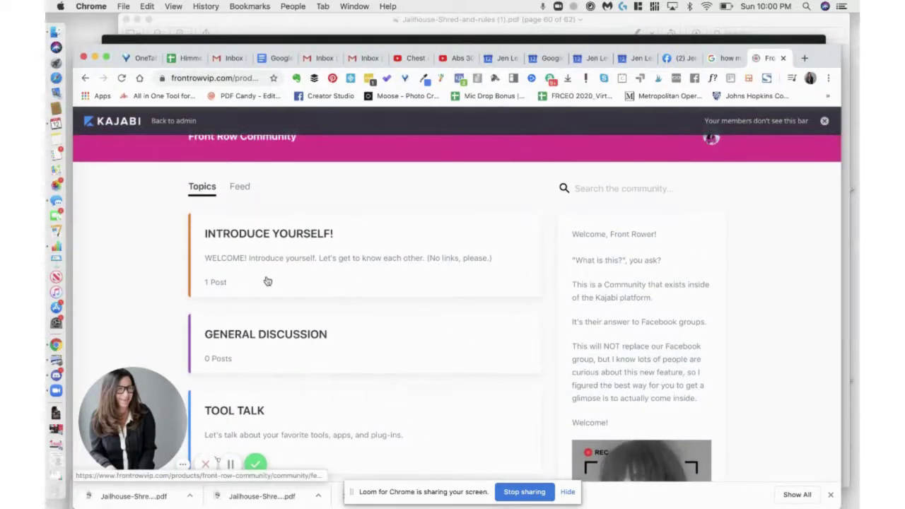
# - Open the Introduce Yourself topic and start a comment under the introduction post
pyautogui.click(277, 260)
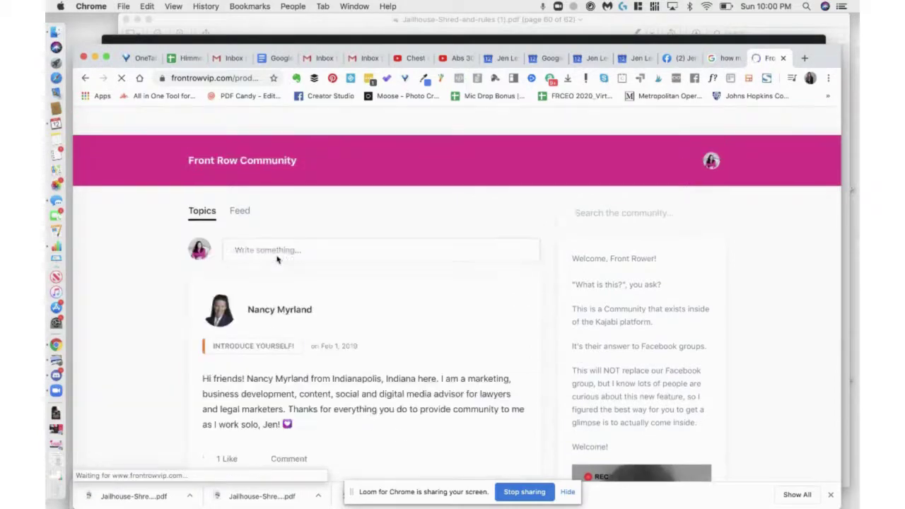
pyautogui.scroll(-3, 299, 340)
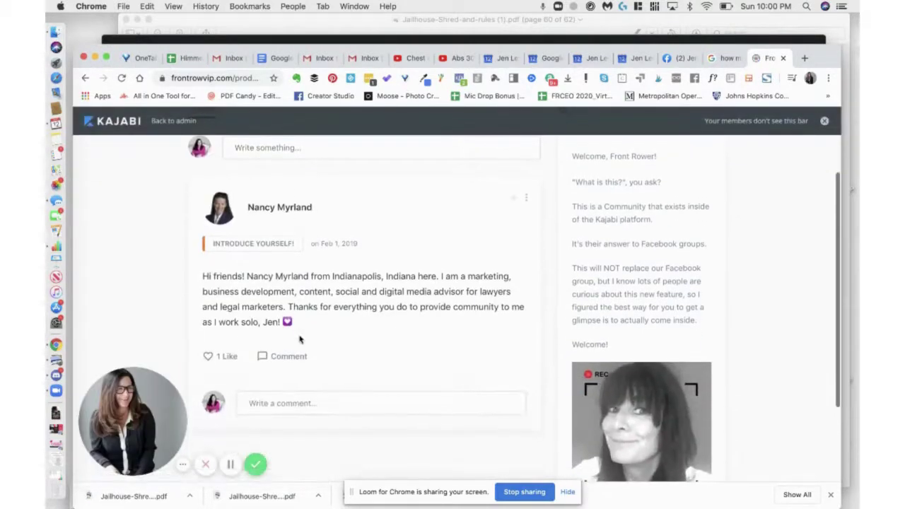
pyautogui.click(269, 413)
pyautogui.scroll(2, 283, 359)
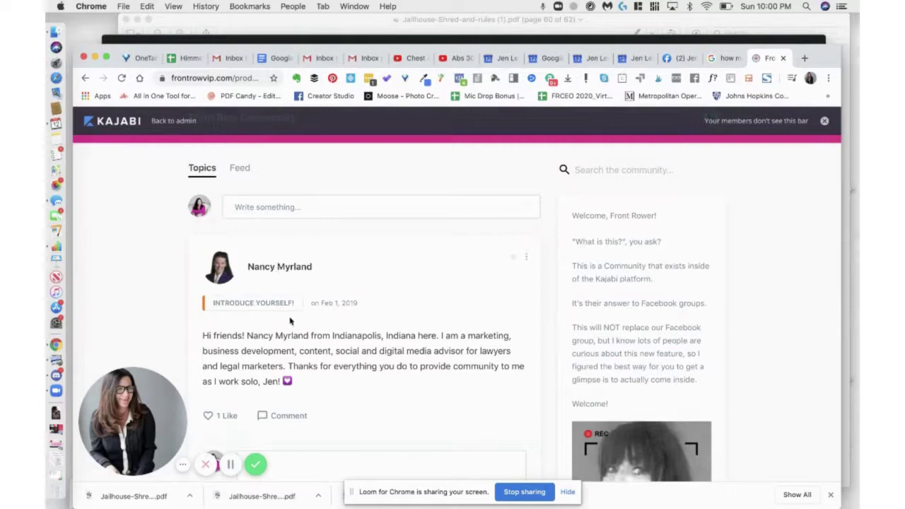
pyautogui.scroll(-2, 289, 321)
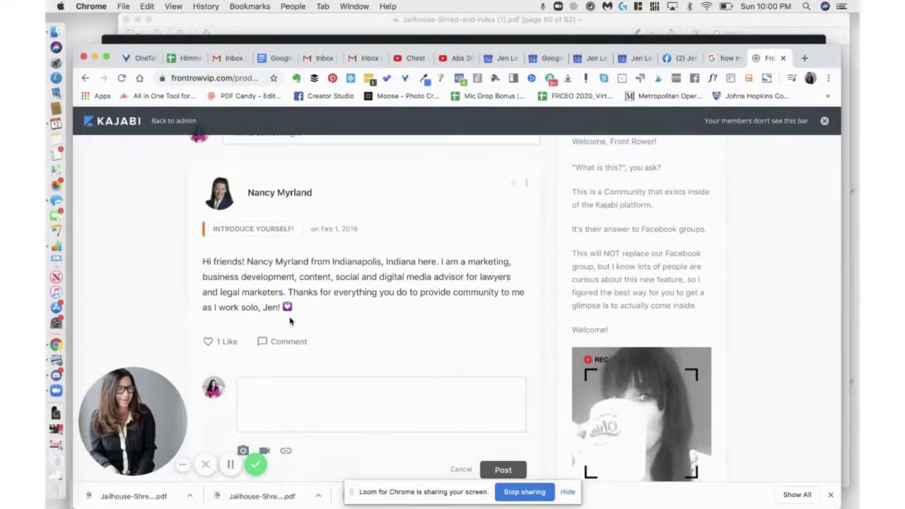
pyautogui.scroll(-2, 289, 321)
# - Bring up the comment box's editing menu and close it, leaving the comment blank
pyautogui.rightClick(290, 318)
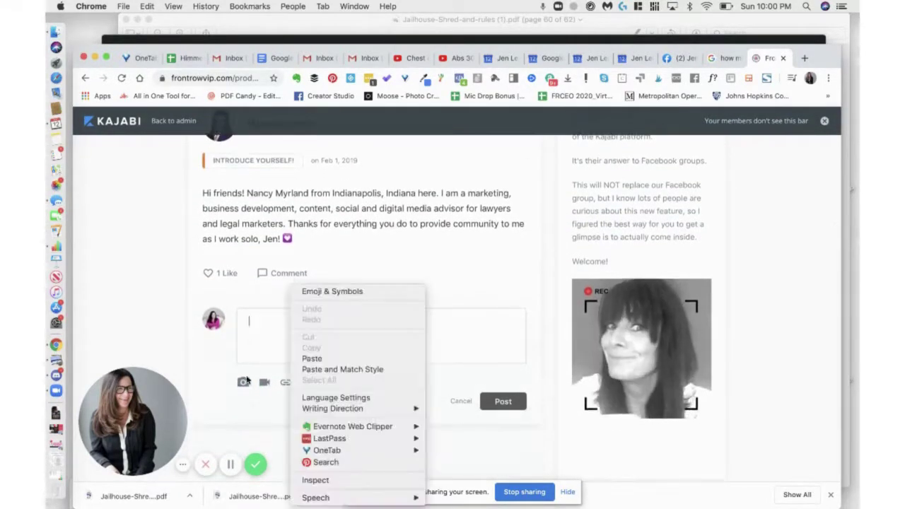
pyautogui.click(261, 376)
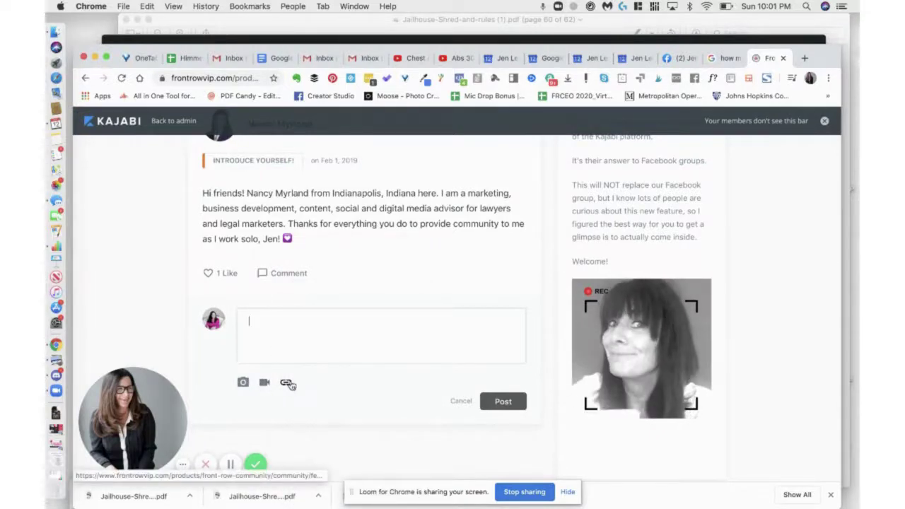
pyautogui.scroll(-1, 289, 385)
pyautogui.scroll(6, 292, 385)
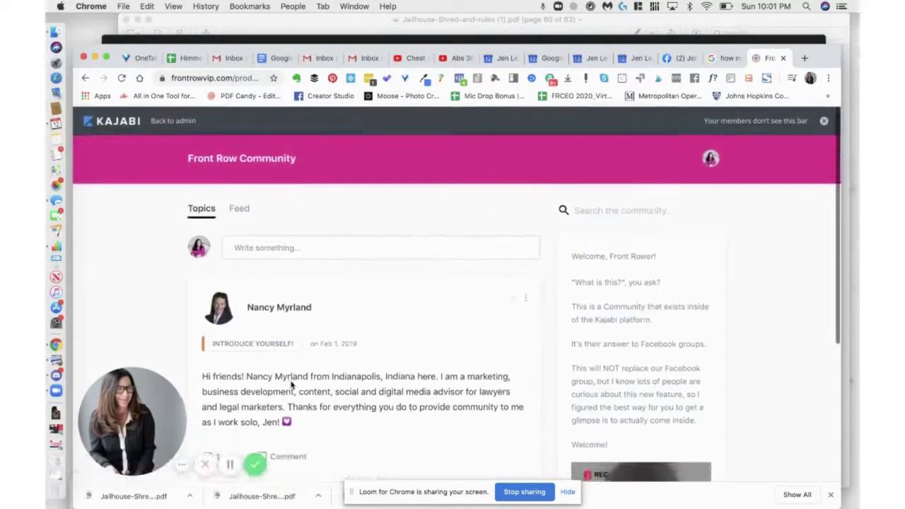
pyautogui.scroll(-3, 290, 385)
pyautogui.scroll(-1, 290, 385)
pyautogui.scroll(1, 291, 385)
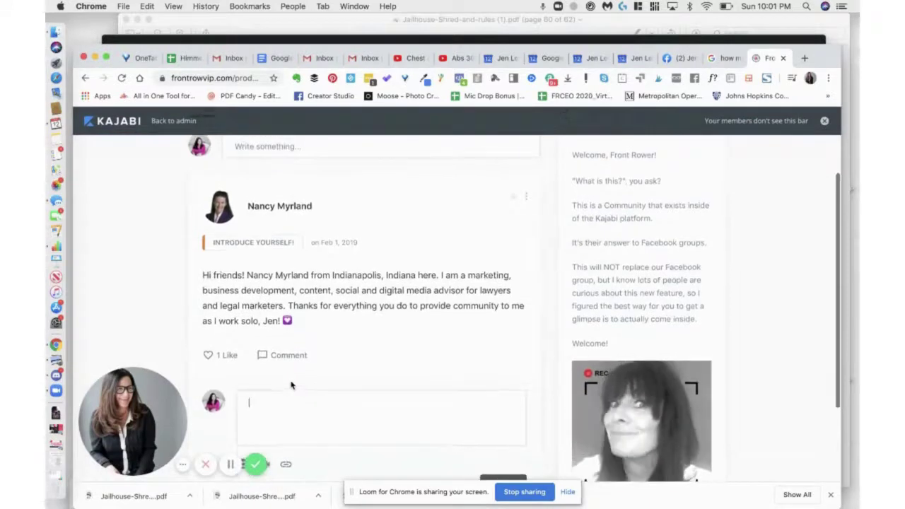
pyautogui.scroll(1, 290, 386)
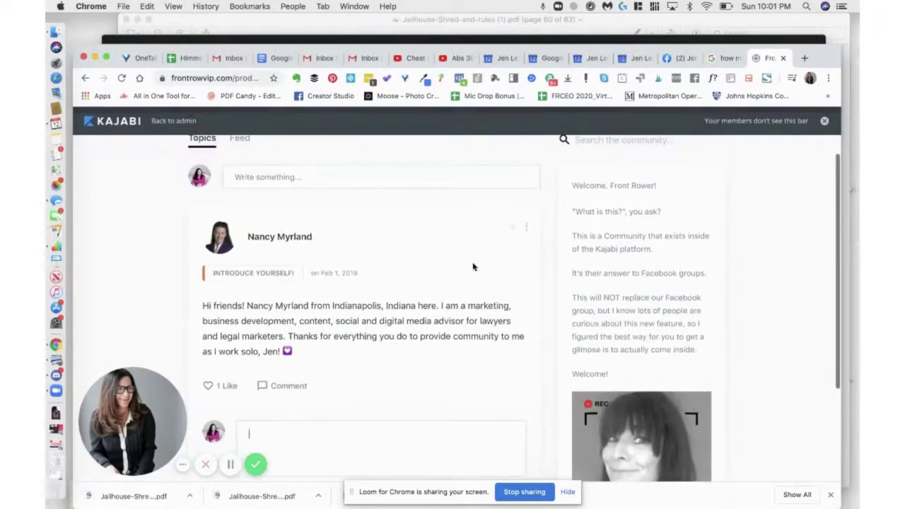
# - Follow the introduction post via its three-dot menu's Follow This Post option
pyautogui.click(526, 228)
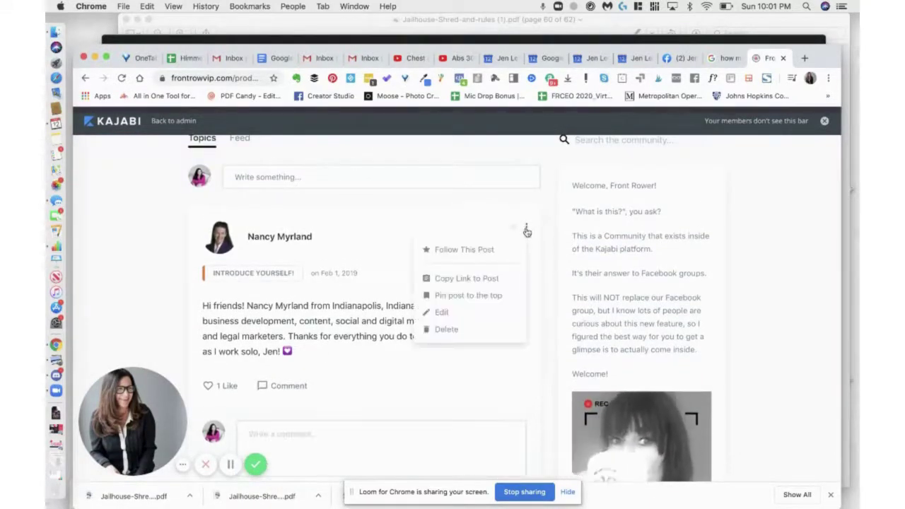
pyautogui.click(385, 295)
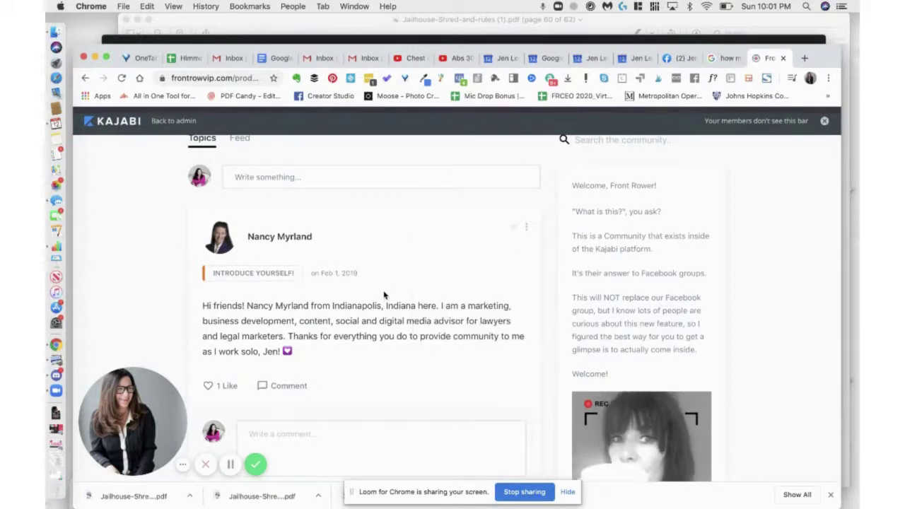
pyautogui.scroll(1, 385, 295)
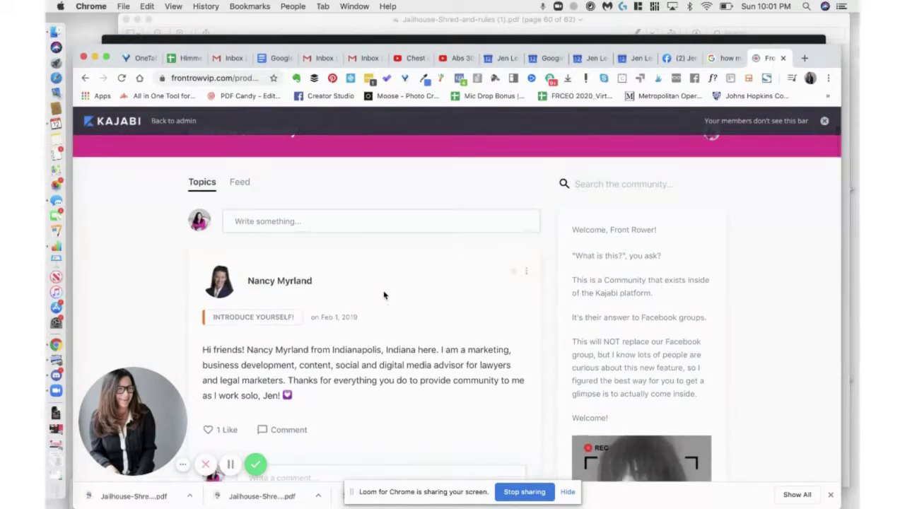
pyautogui.rightClick(384, 295)
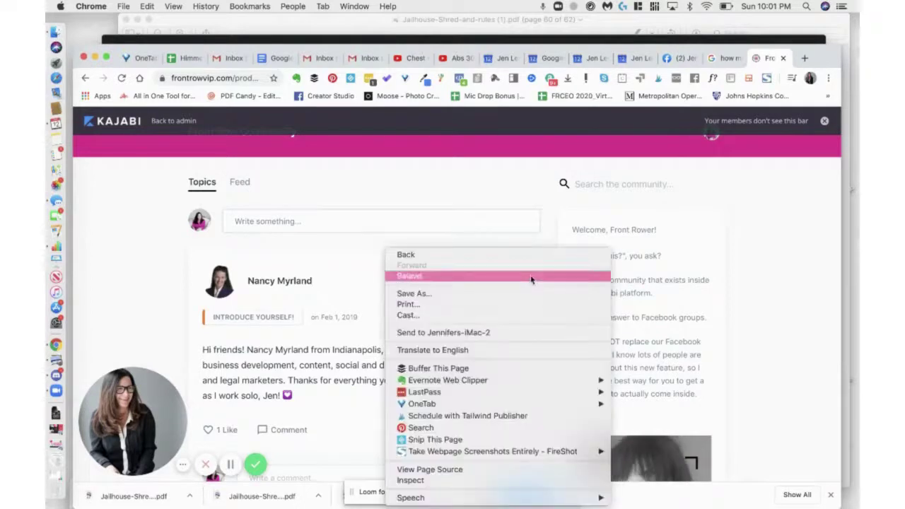
pyautogui.click(306, 282)
pyautogui.click(526, 274)
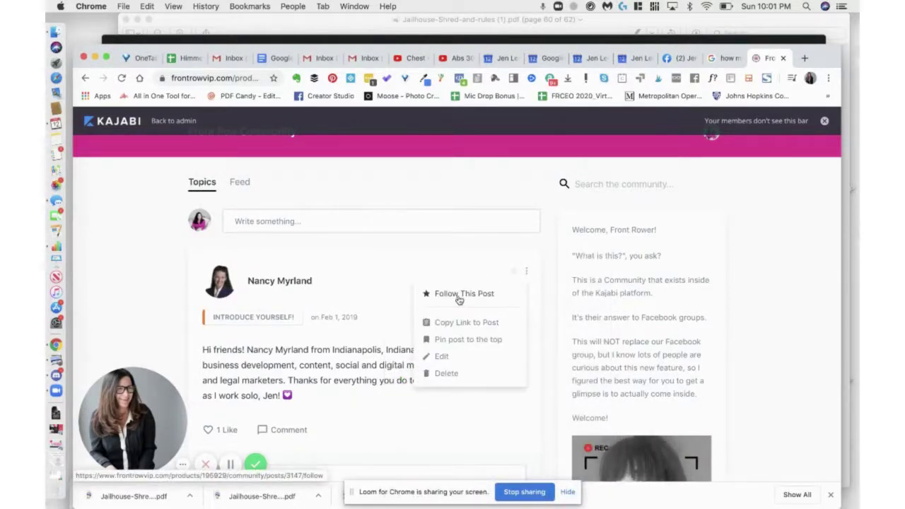
pyautogui.click(458, 294)
# - Start an empty new Introduce Yourself post draft and reopen the post's options
pyautogui.click(525, 274)
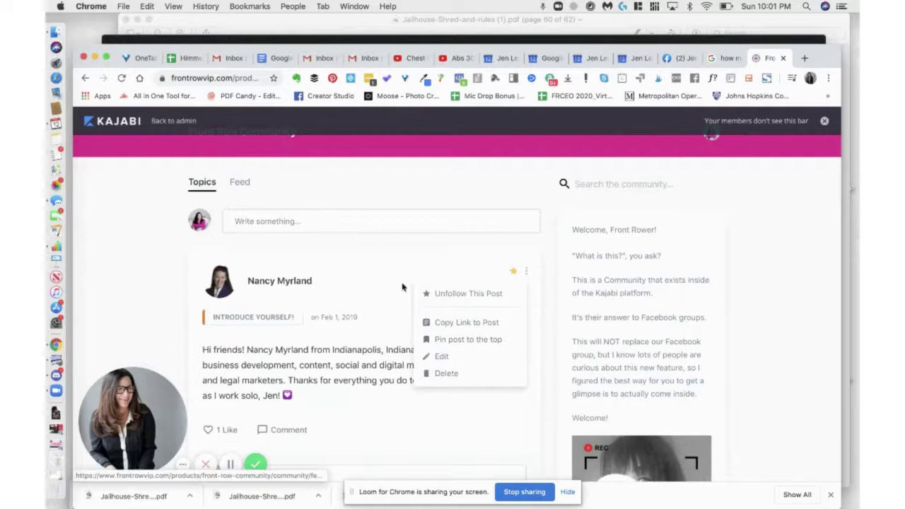
pyautogui.click(362, 224)
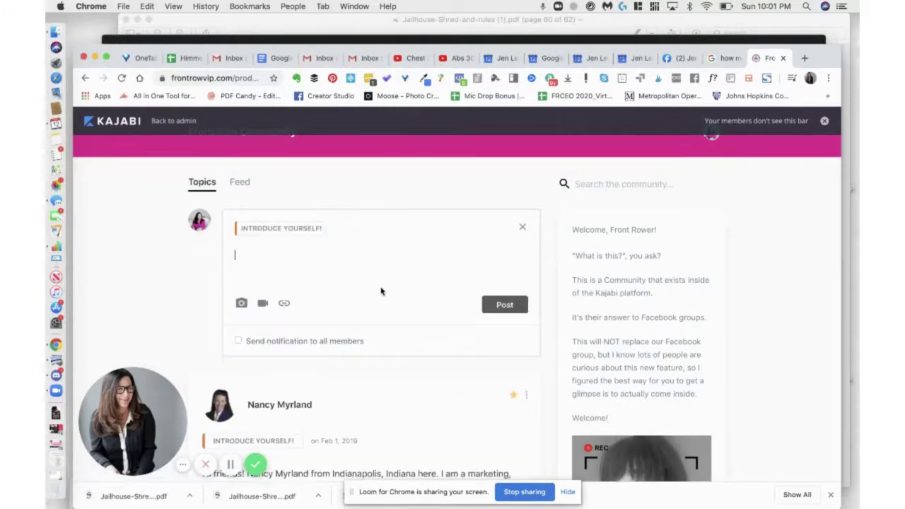
pyautogui.scroll(-4, 459, 339)
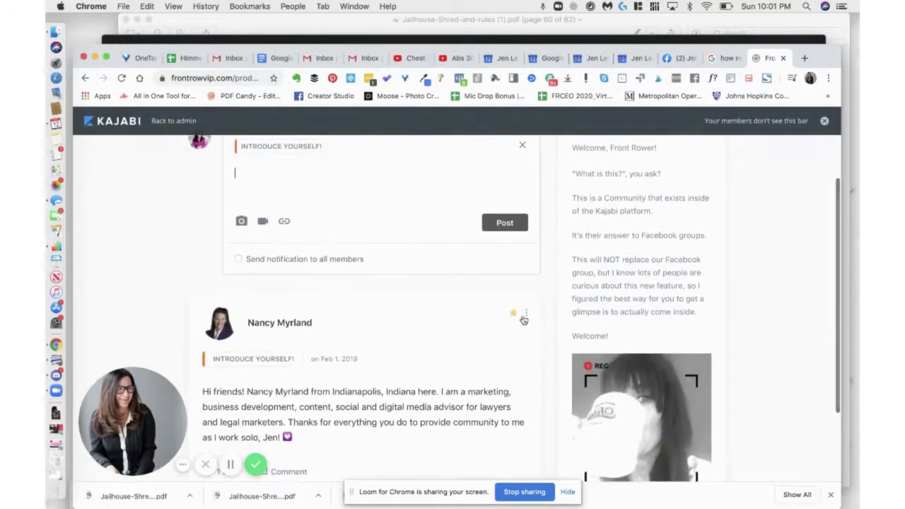
pyautogui.click(524, 315)
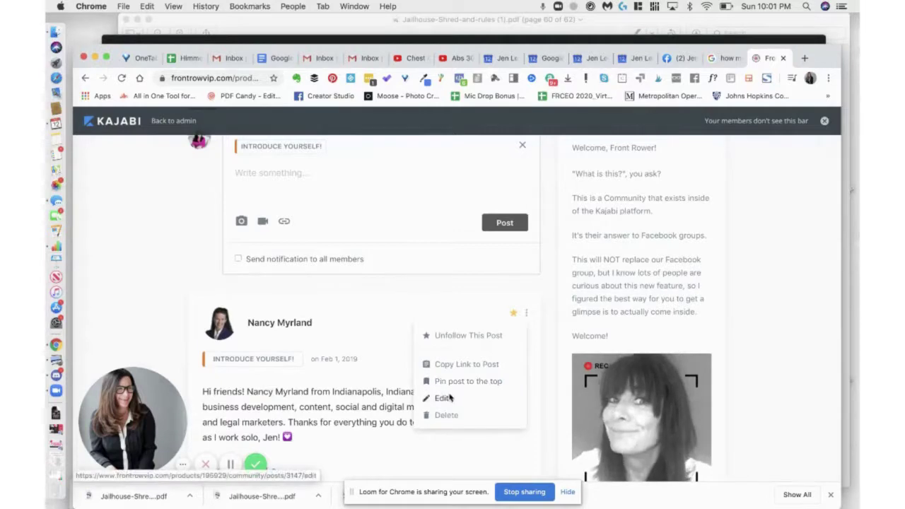
pyautogui.click(446, 398)
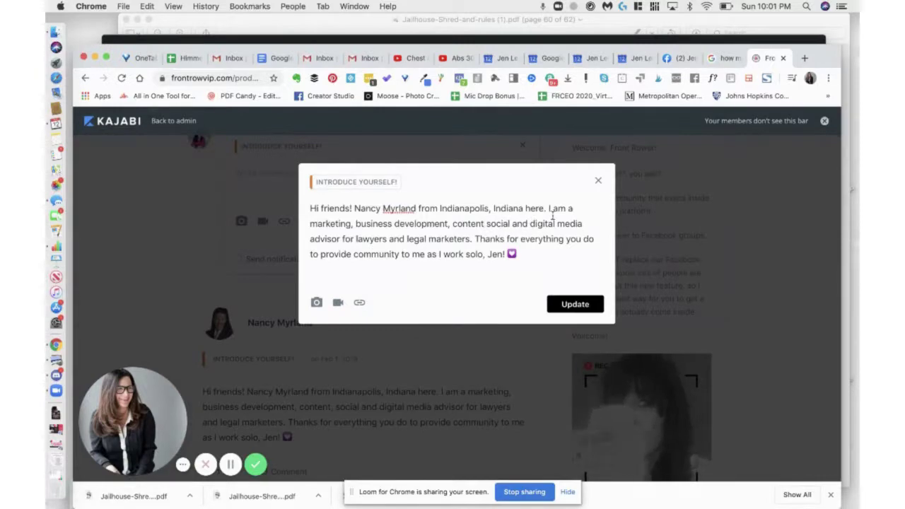
pyautogui.click(597, 183)
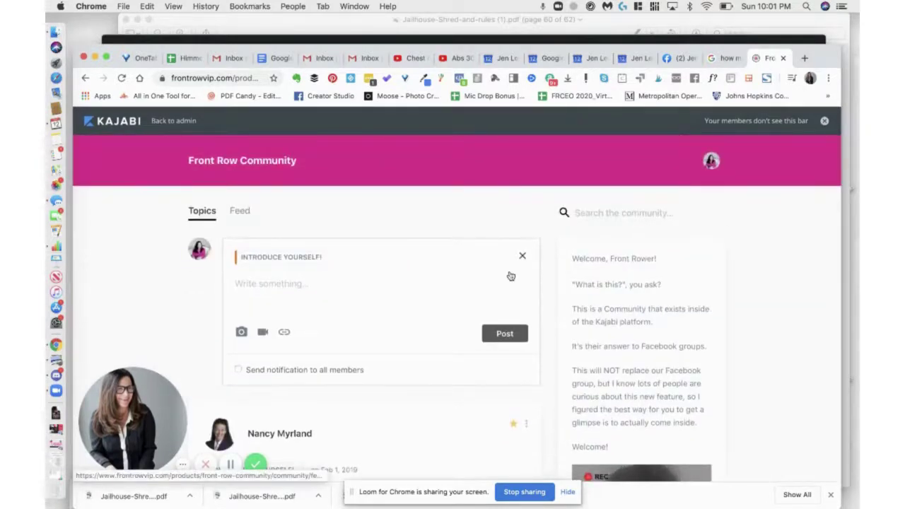
pyautogui.scroll(-2, 549, 269)
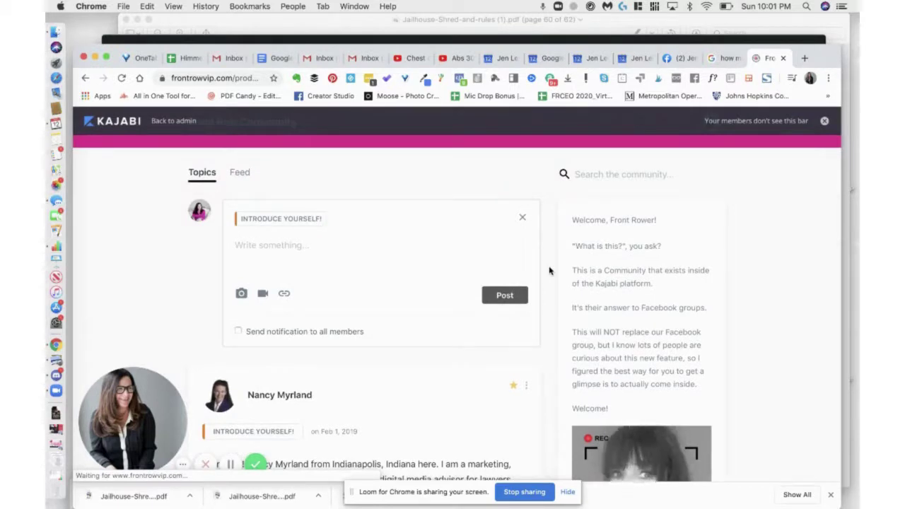
# - Load youtube.com in a new tab and choose Create > Go live to reach the New stream form
pyautogui.click(804, 59)
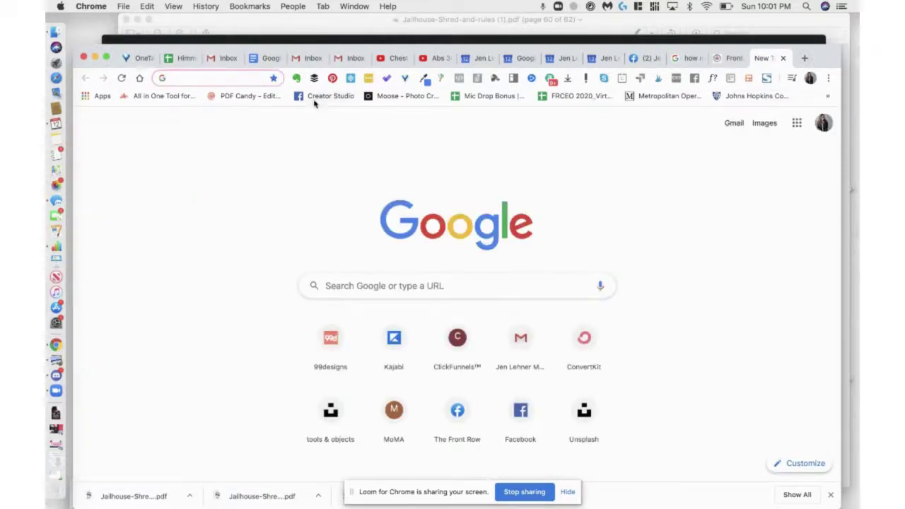
pyautogui.write('you')
pyautogui.press('Return')
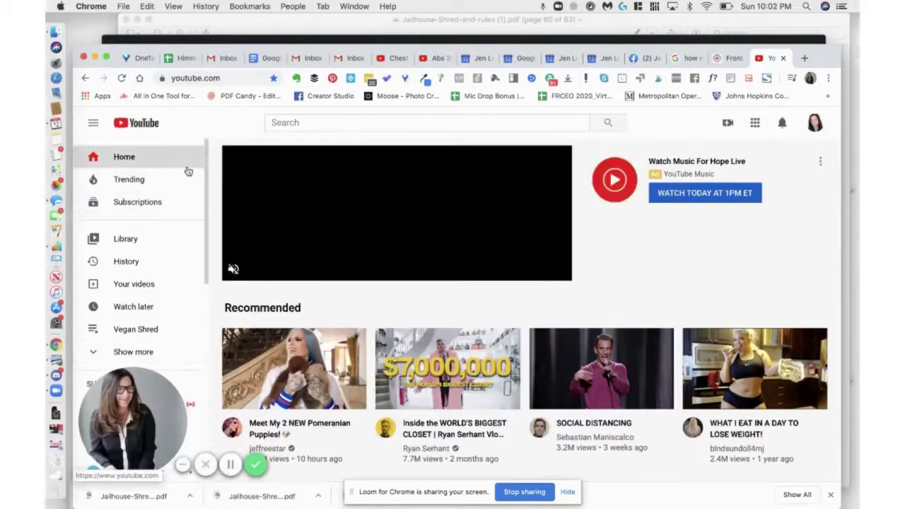
pyautogui.click(727, 124)
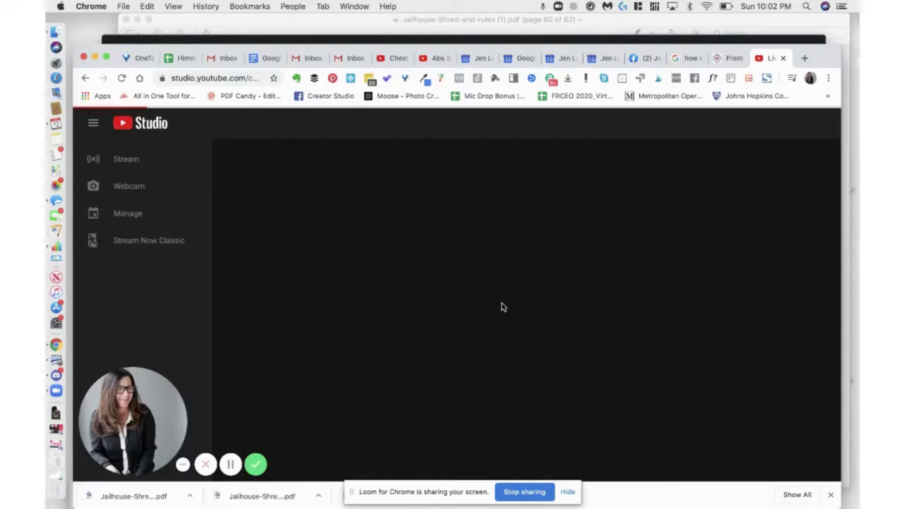
pyautogui.scroll(-2, 501, 306)
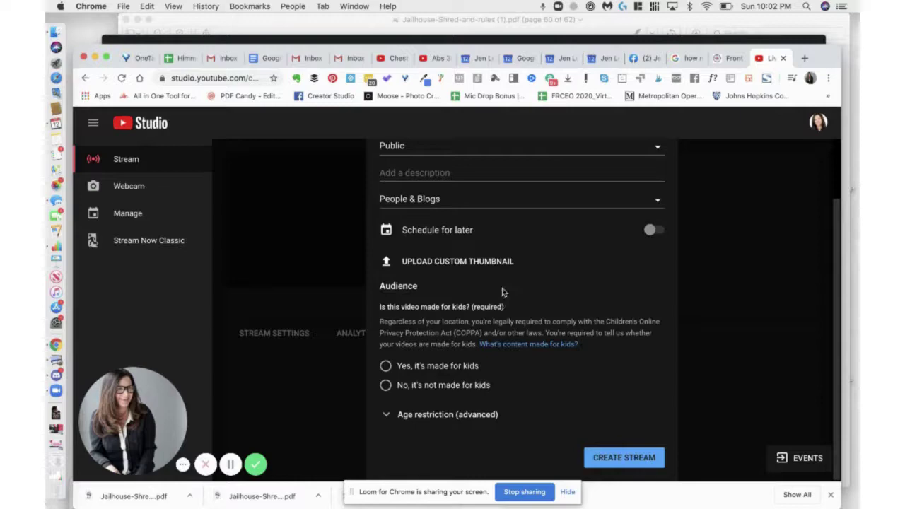
pyautogui.scroll(2, 498, 288)
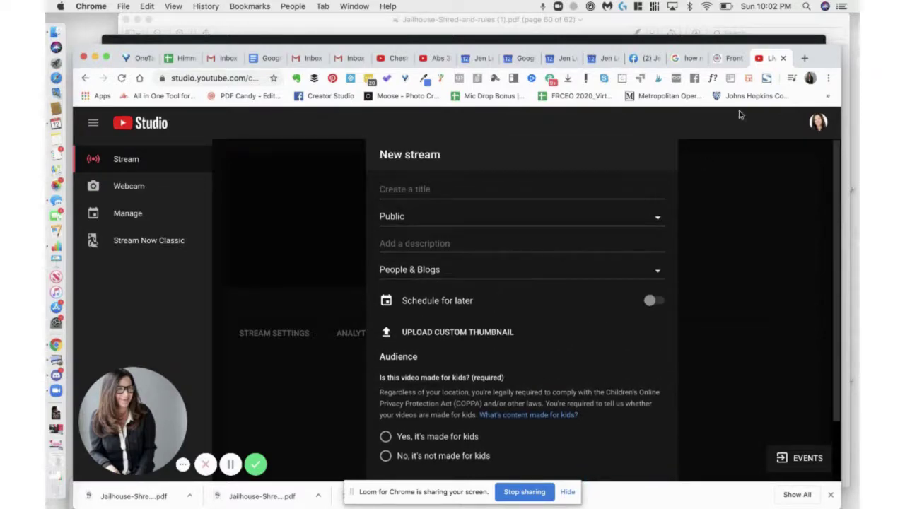
# - Switch back to the Kajabi member community tab
pyautogui.click(733, 63)
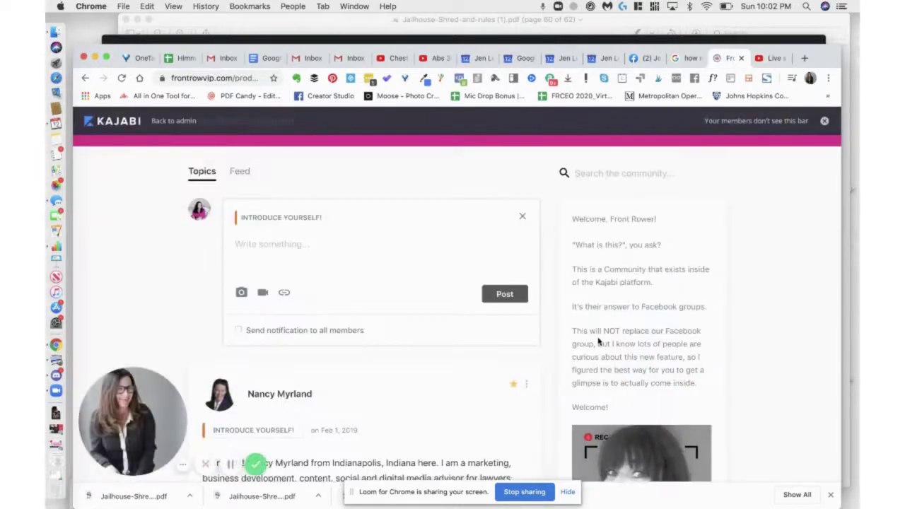
pyautogui.scroll(-5, 597, 342)
pyautogui.scroll(1, 597, 343)
pyautogui.scroll(4, 597, 343)
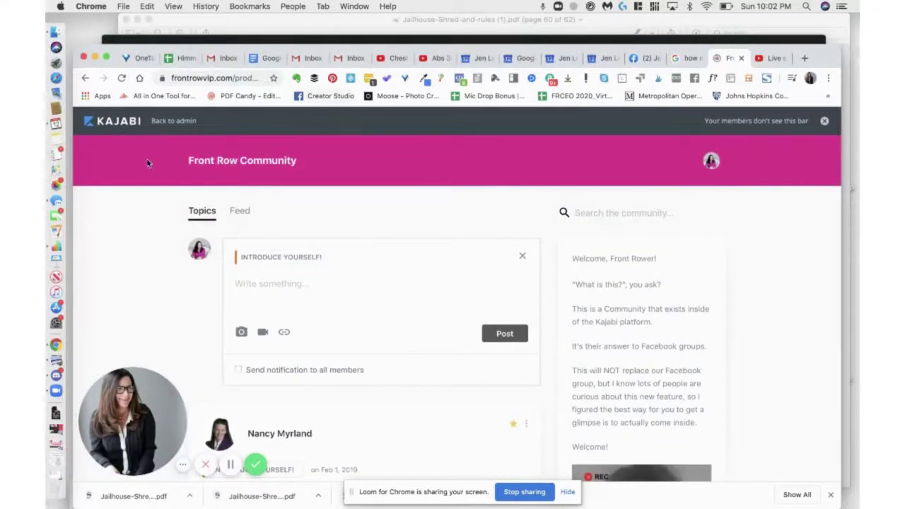
# - Return to the Front Row Community admin page and review its five topics
pyautogui.click(104, 122)
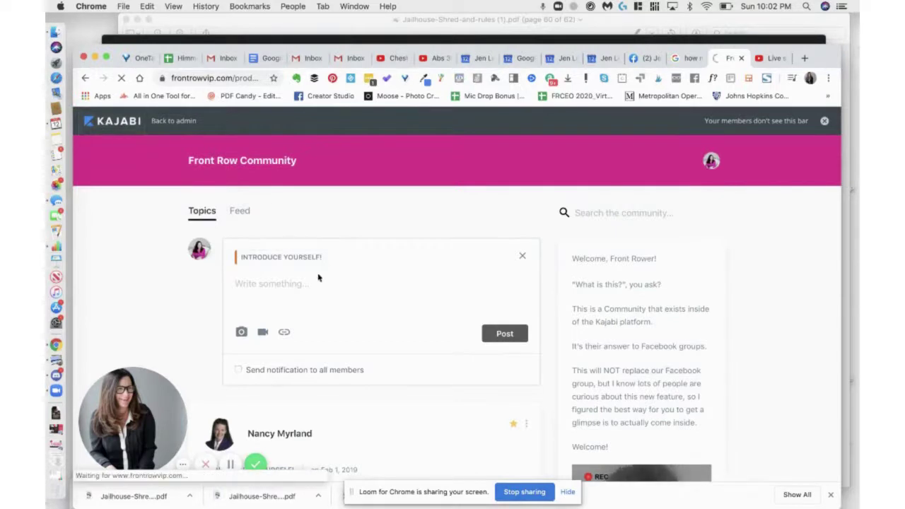
pyautogui.scroll(-2, 345, 325)
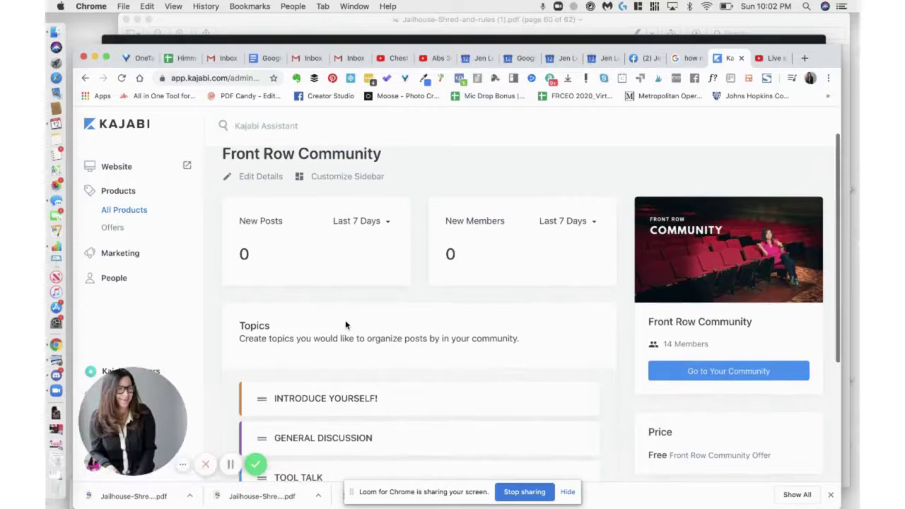
pyautogui.scroll(-2, 345, 325)
pyautogui.scroll(-4, 346, 325)
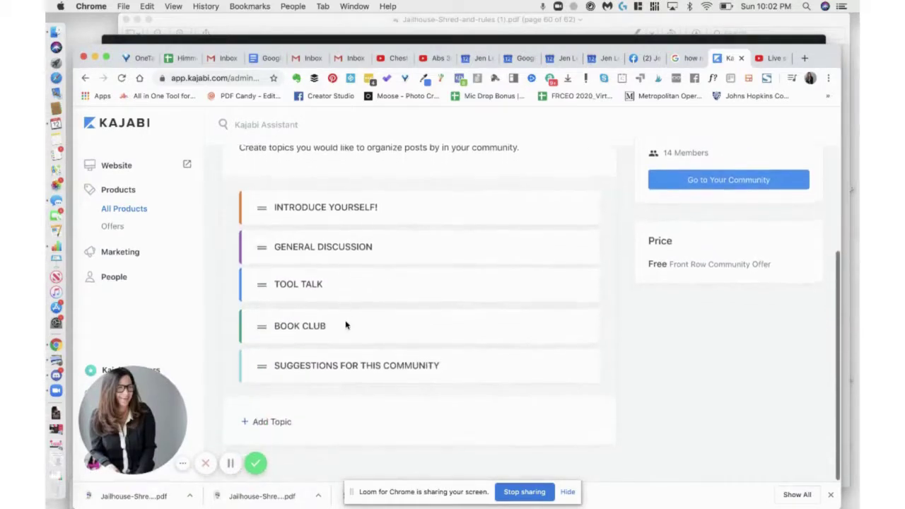
pyautogui.scroll(2, 346, 325)
pyautogui.scroll(3, 345, 325)
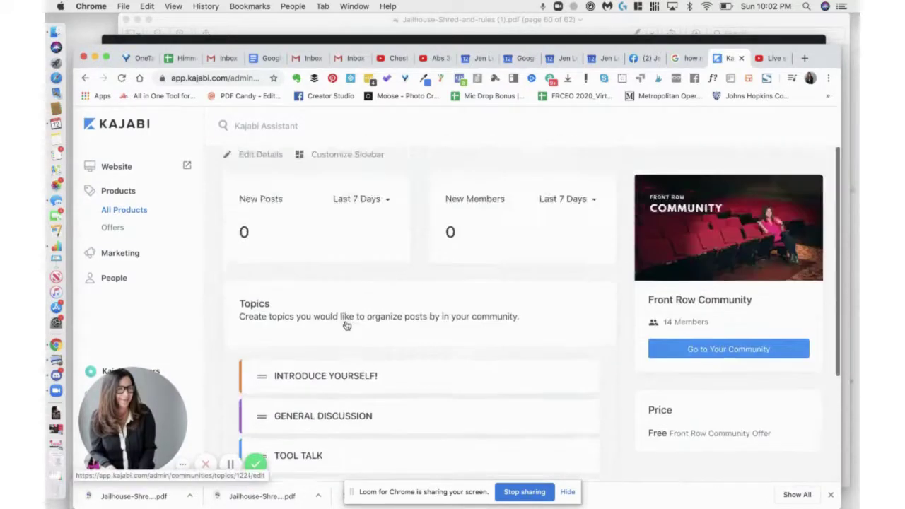
pyautogui.scroll(2, 345, 325)
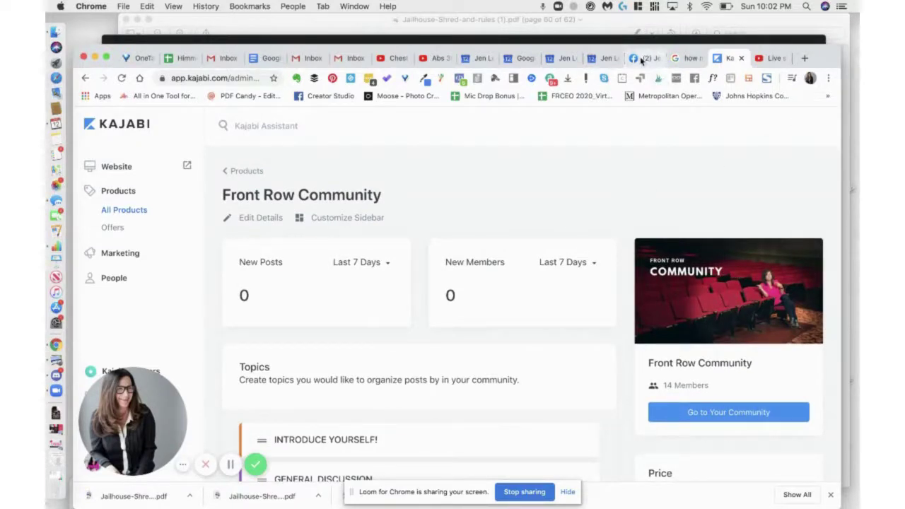
pyautogui.scroll(-1, 610, 170)
pyautogui.scroll(-2, 610, 170)
pyautogui.scroll(-3, 610, 171)
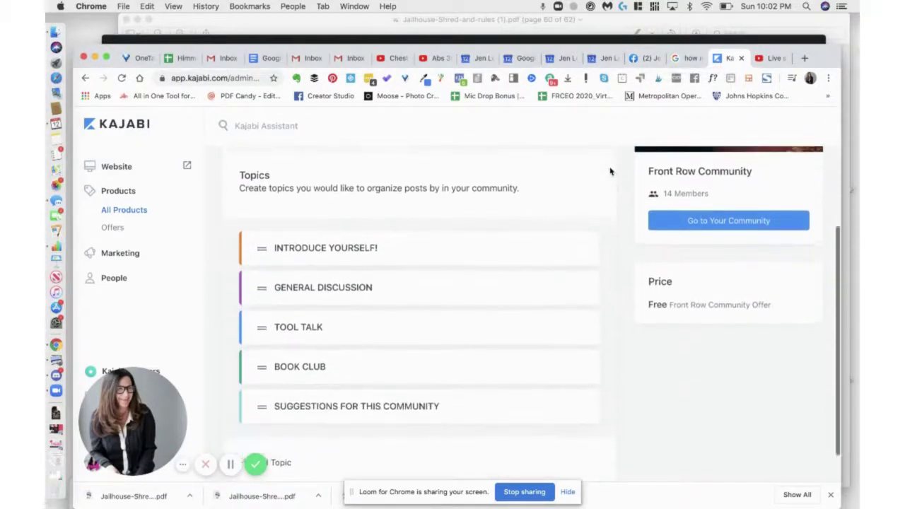
pyautogui.scroll(3, 609, 169)
pyautogui.scroll(3, 610, 169)
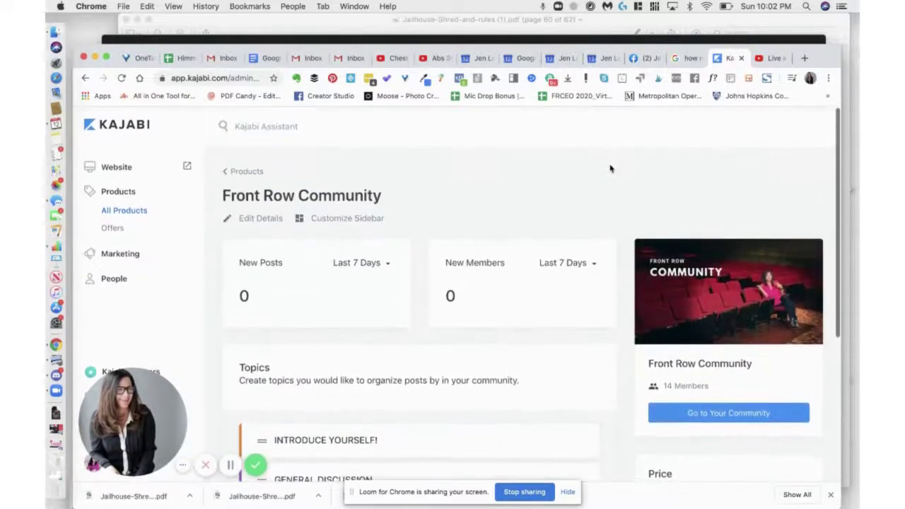